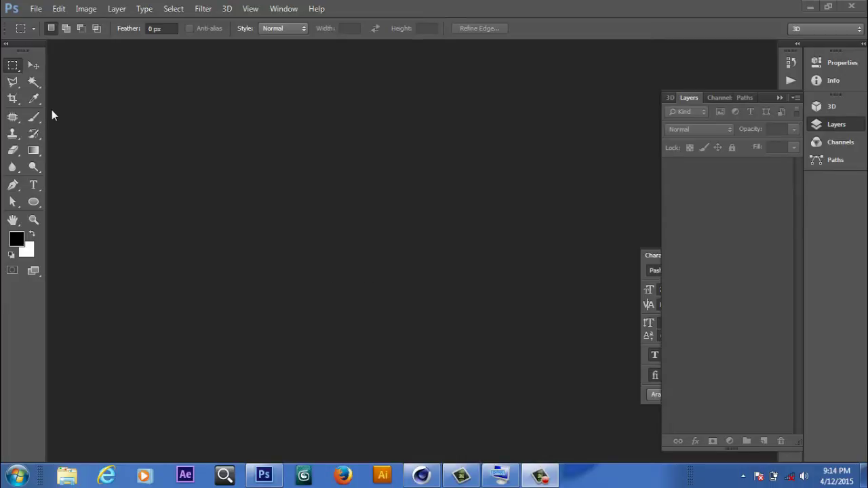
- Create a white 1920 × 1080 pixel RGB document at 100 pixels/inch and hide its grid
left_click(35, 8)
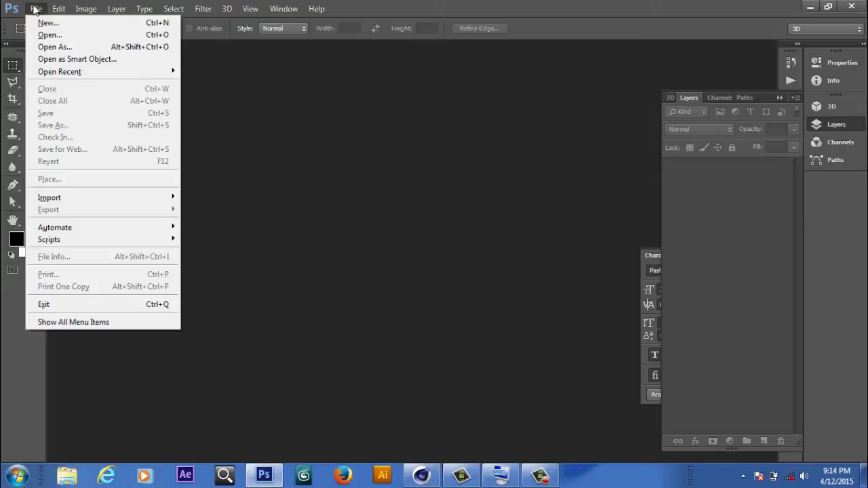
left_click(76, 25)
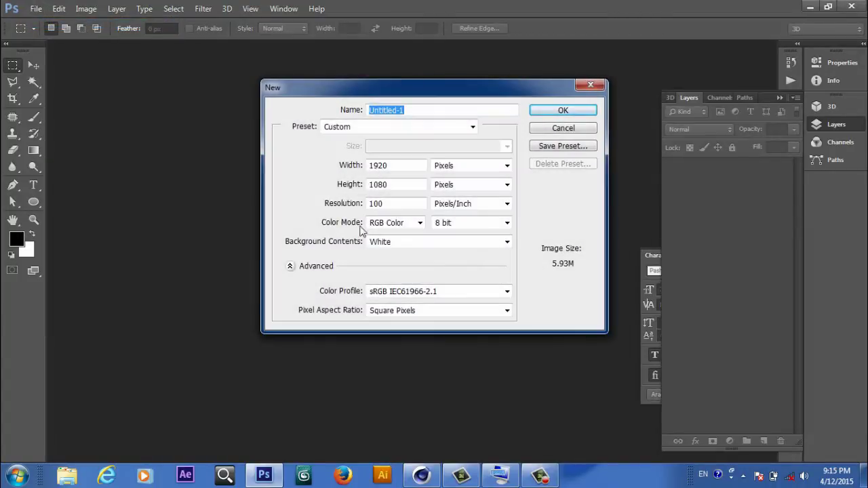
left_click(562, 114)
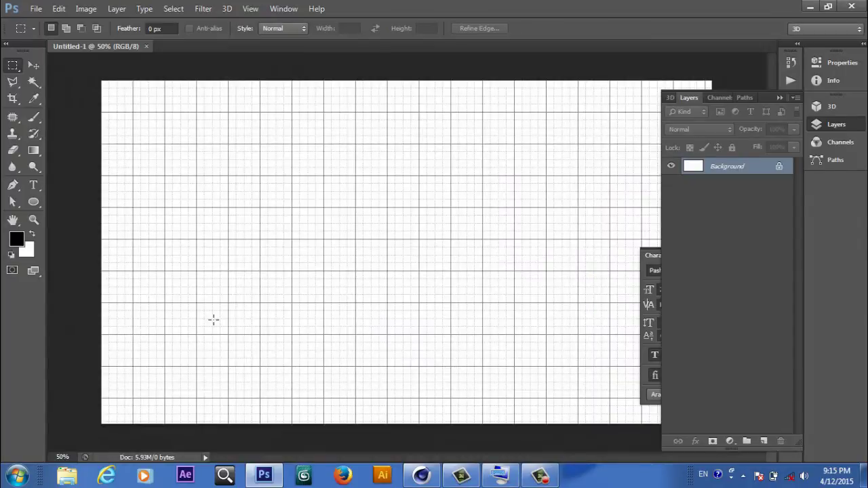
key("ctrl+apostrophe")
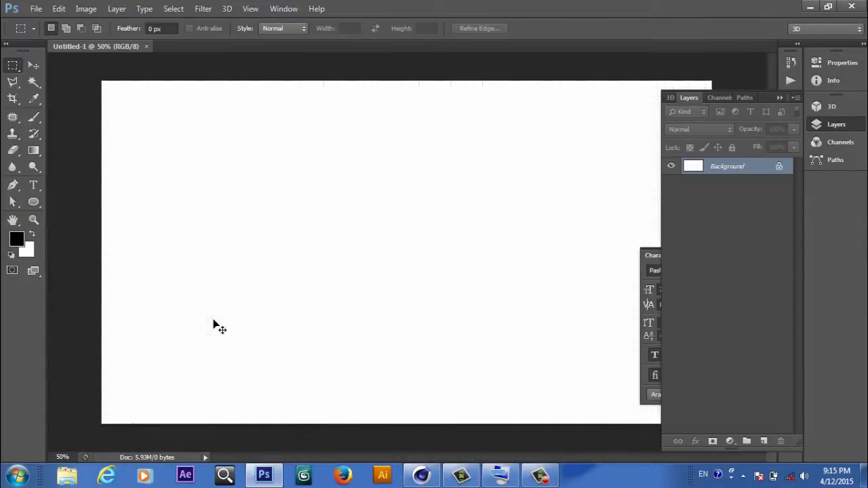
- Try some Pashto sample text at 200 pt near the canvas centre using Pashto keyboard input, and discard the text
left_click(33, 186)
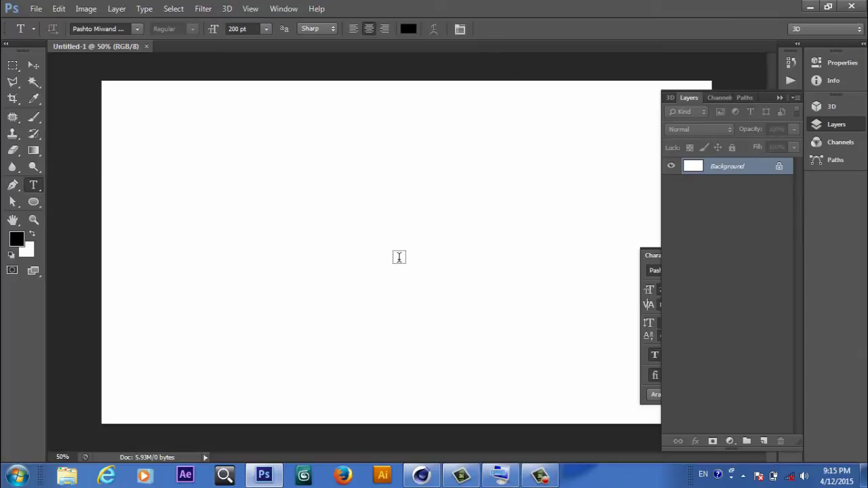
left_click(399, 257)
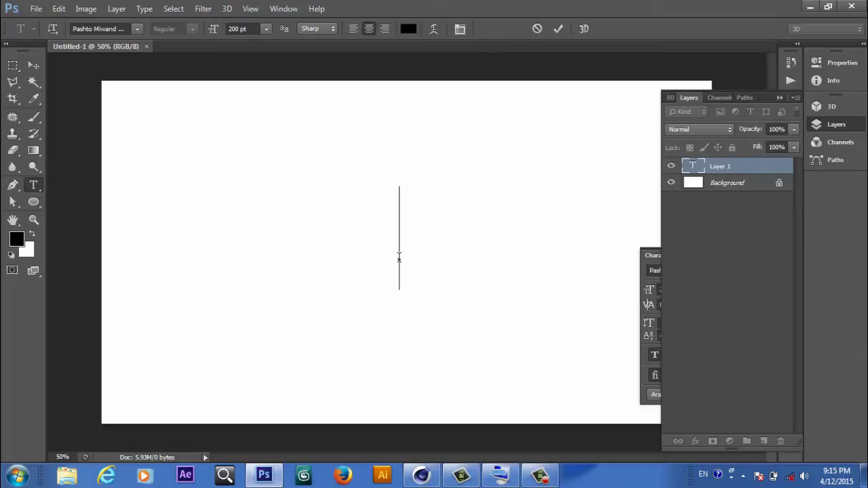
left_click(706, 480)
left_click(722, 439)
type("پيات")
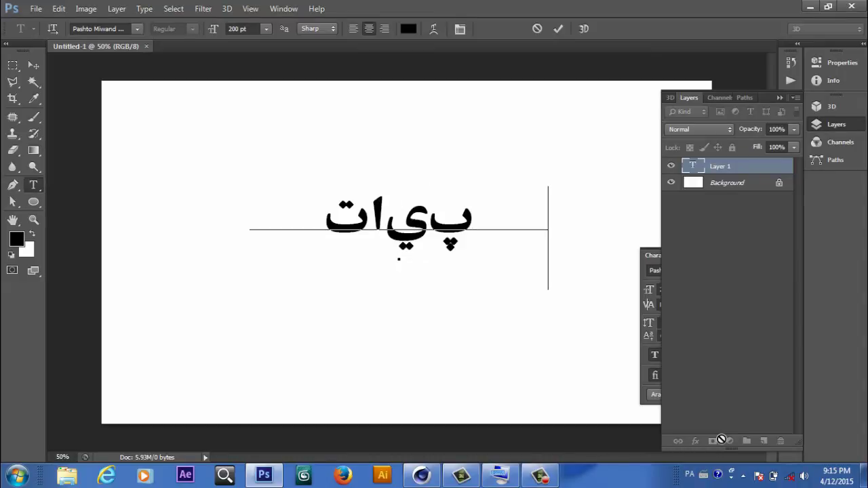
type("يسشاتش")
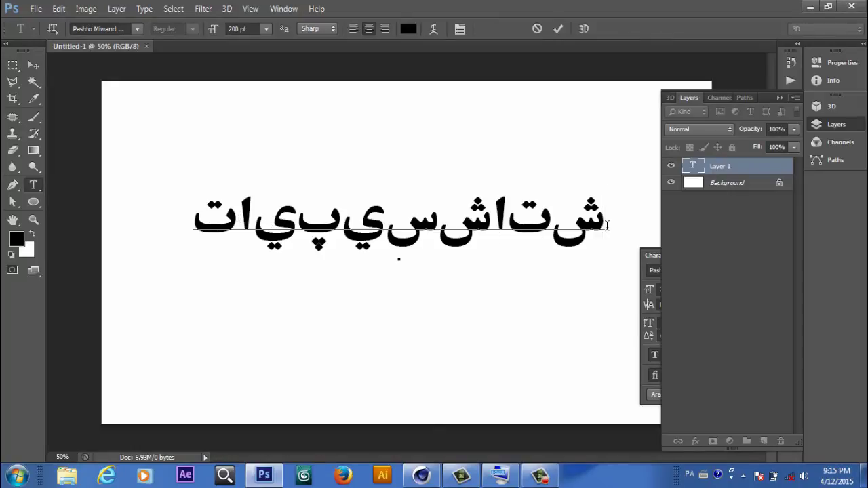
left_click_drag(607, 226, 194, 218)
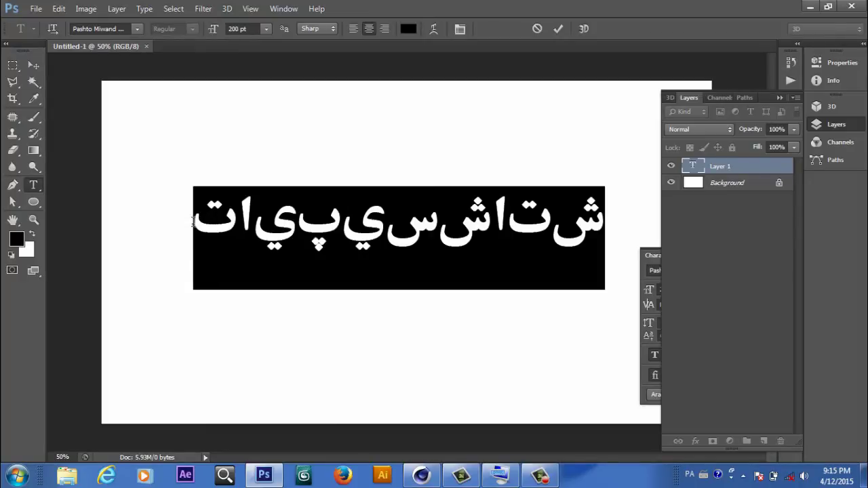
left_click_drag(194, 220, 616, 228)
left_click(537, 28)
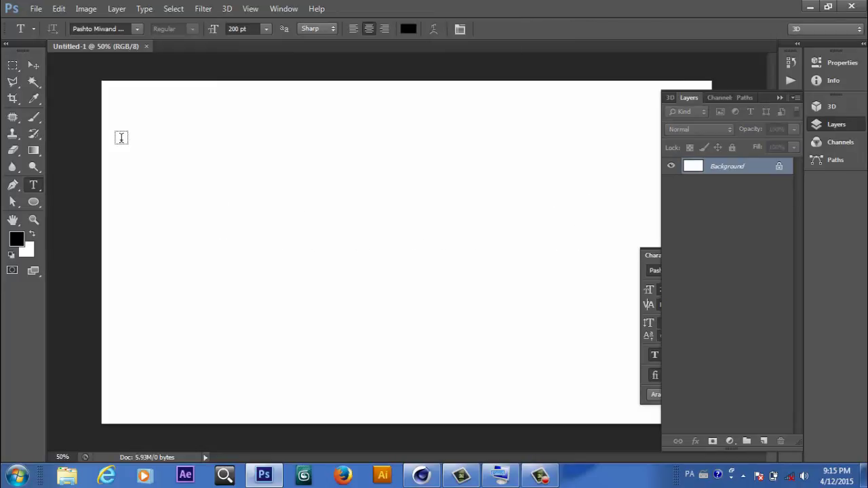
- Set the text engine option in the type preferences to Middle Eastern
left_click(59, 8)
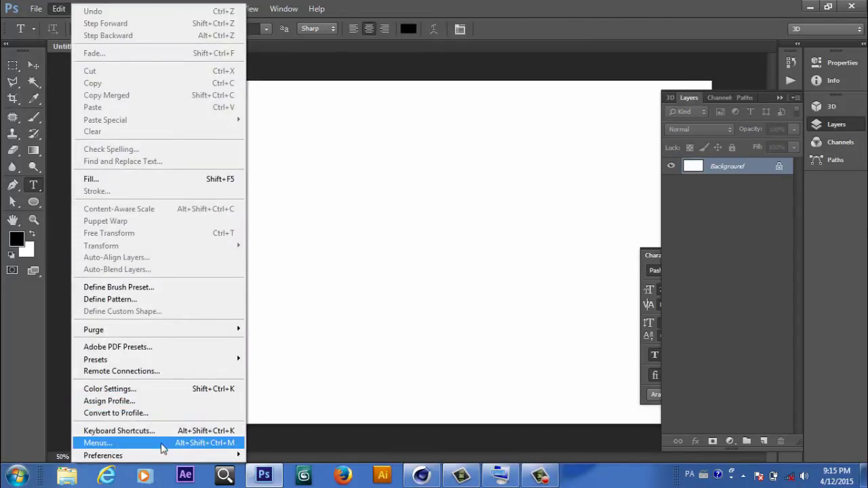
mouse_move(166, 456)
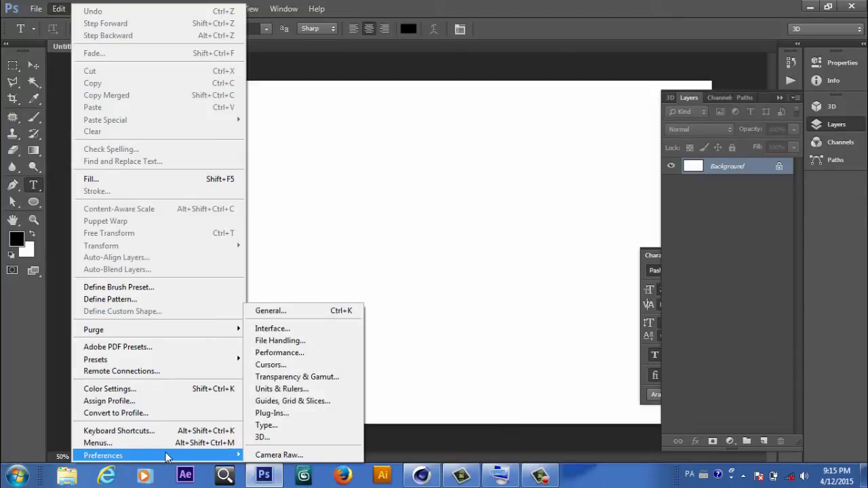
left_click(279, 427)
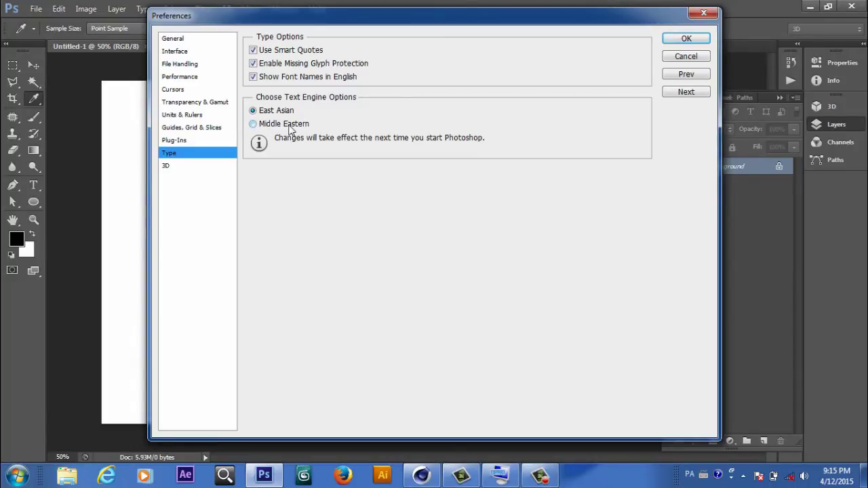
left_click(253, 124)
left_click(253, 111)
left_click(254, 124)
left_click(670, 41)
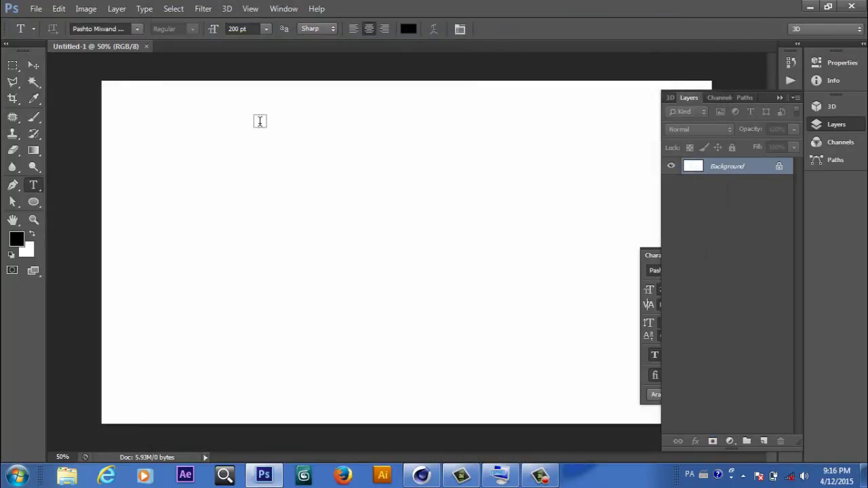
- Enable East Asian Features in the type language options and check that setting
left_click(145, 9)
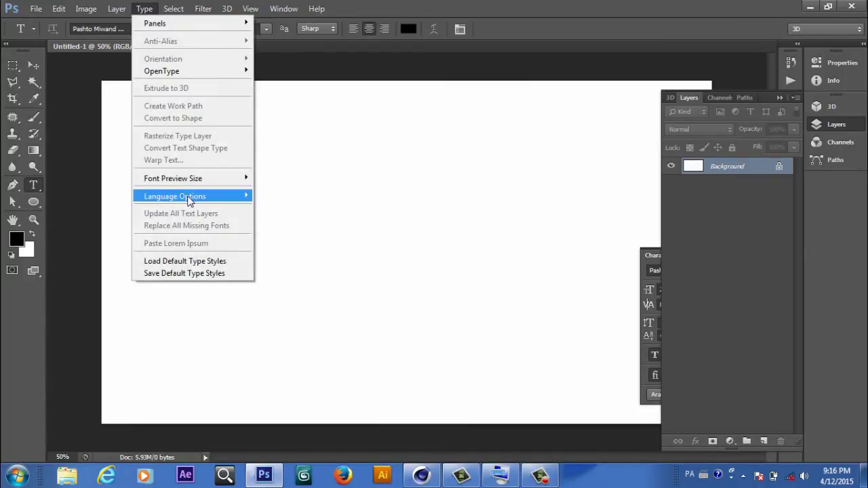
mouse_move(189, 197)
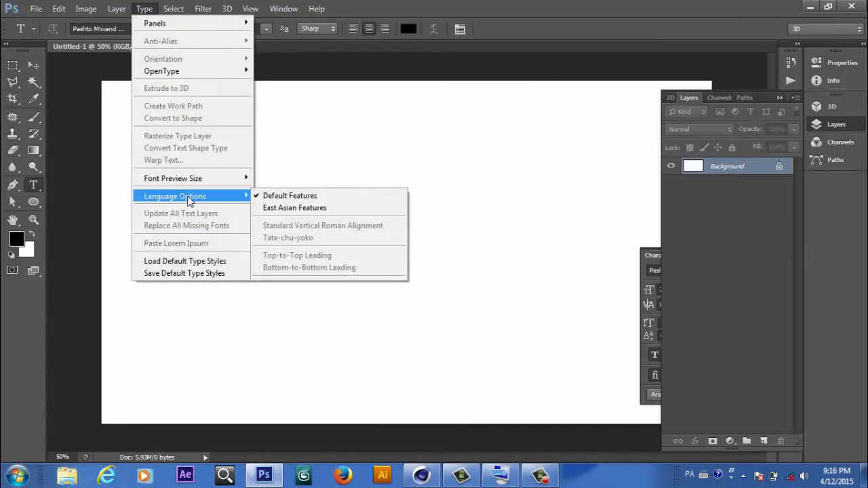
left_click(275, 209)
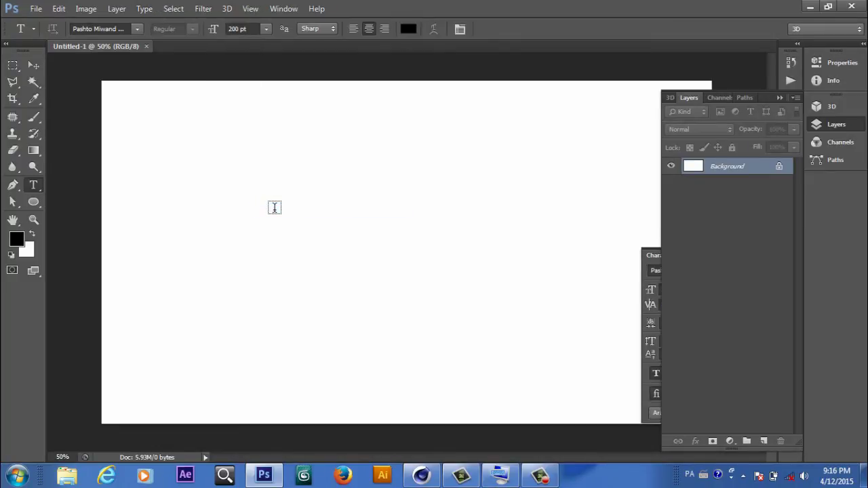
left_click(144, 10)
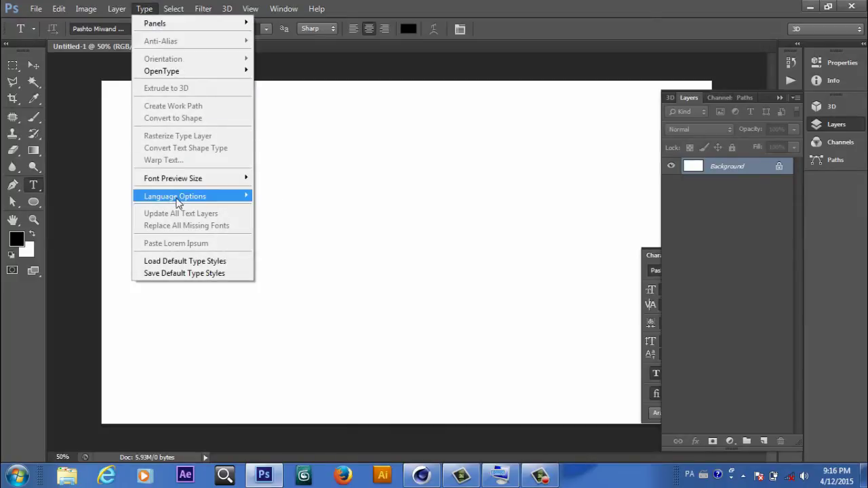
mouse_move(179, 203)
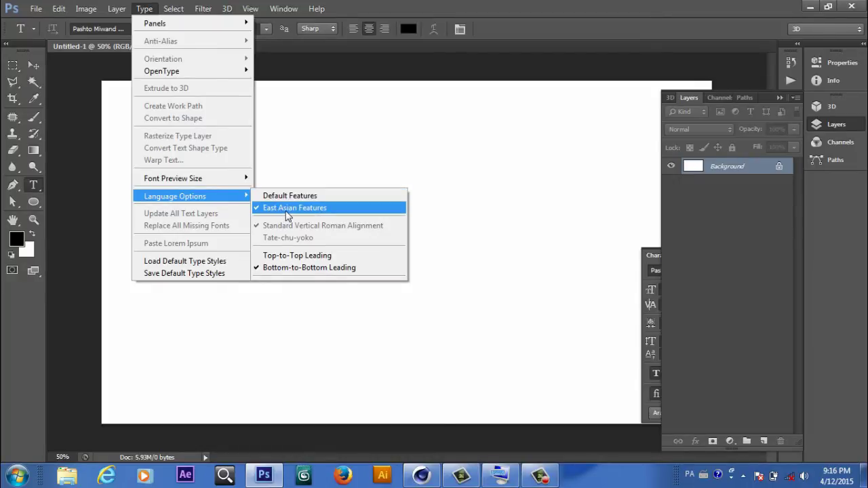
left_click(461, 223)
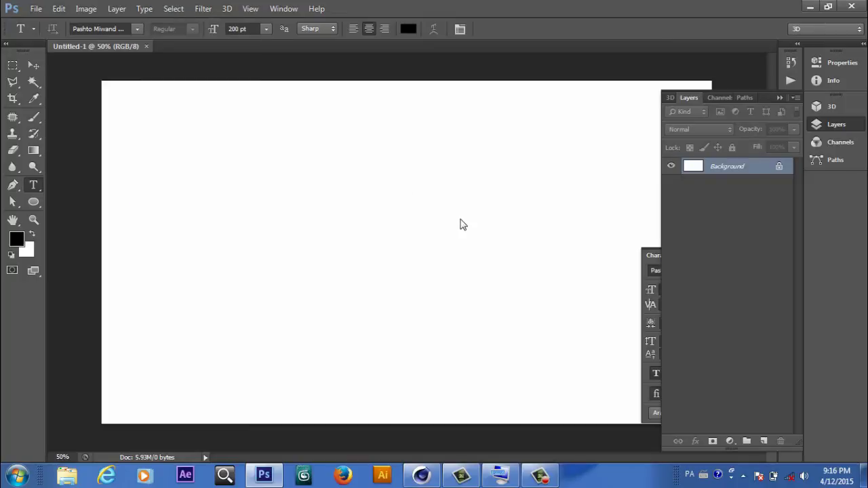
- Test Pashto text again near the canvas centre, select all its letters, and discard the text
left_click(400, 255)
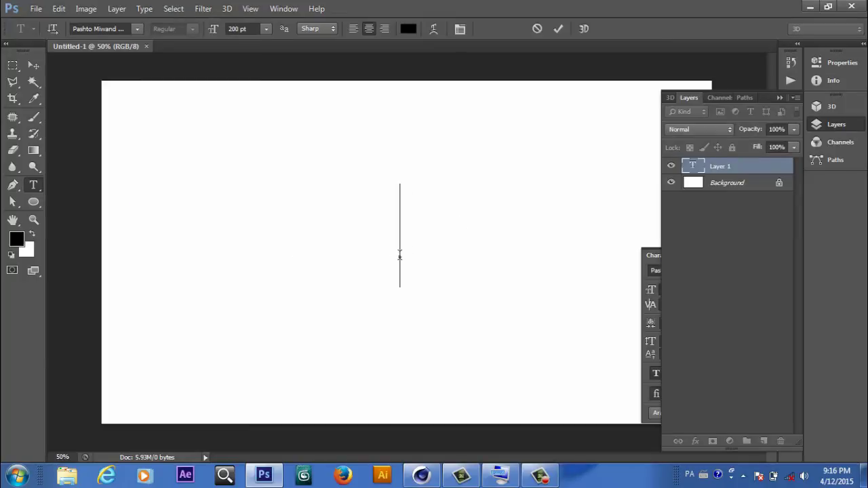
type("تاپسپيا")
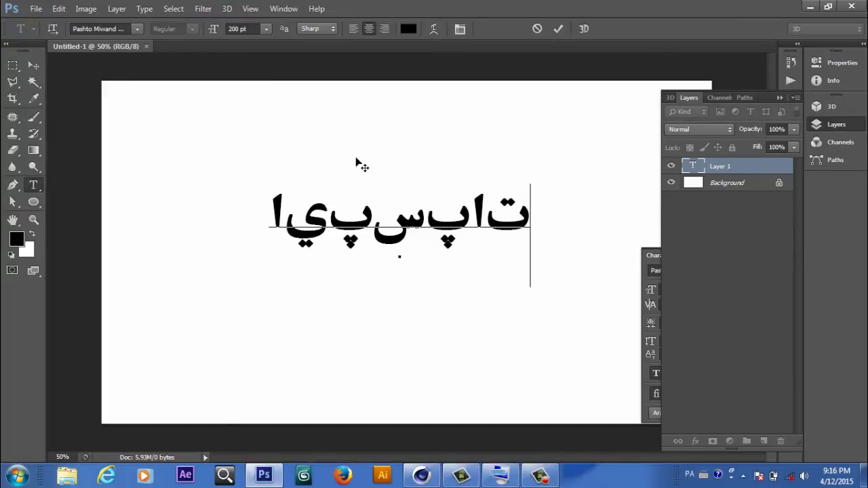
left_click_drag(534, 221, 247, 229)
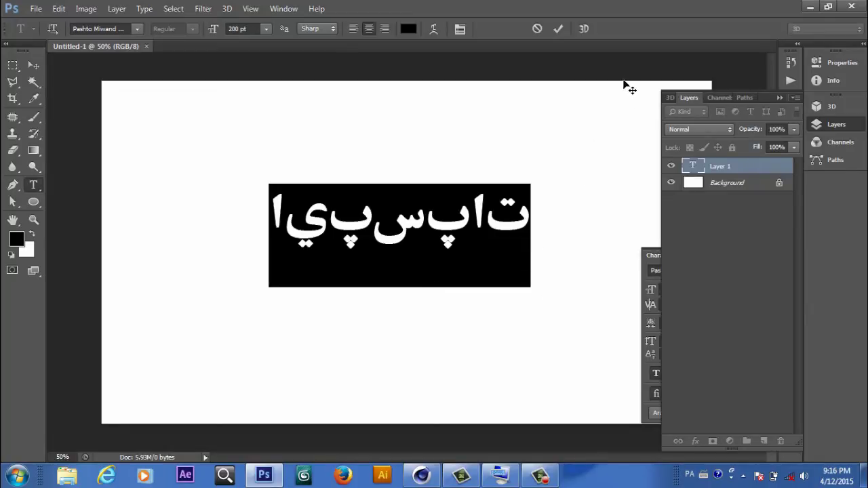
left_click(537, 30)
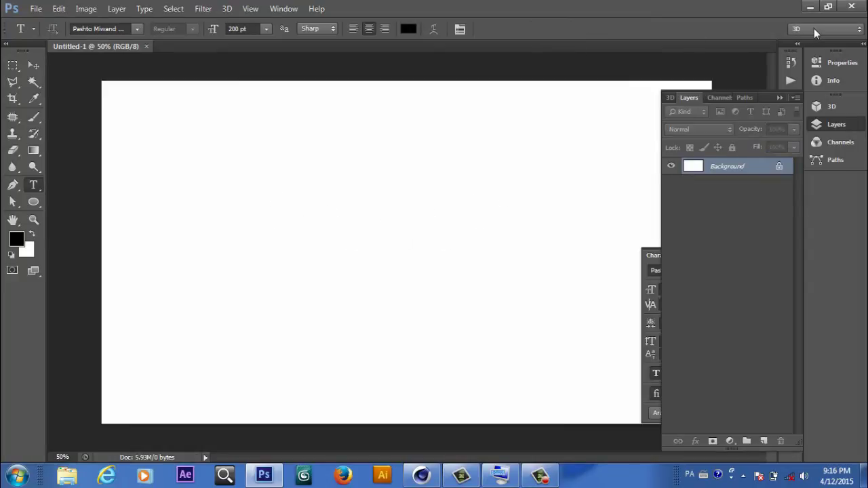
- Restart Photoshop to apply the changed text engine preference
left_click(852, 7)
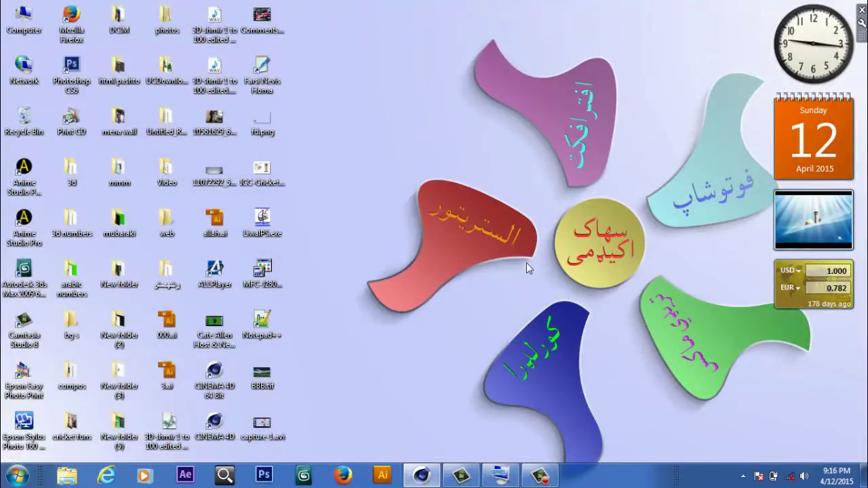
left_click(268, 477)
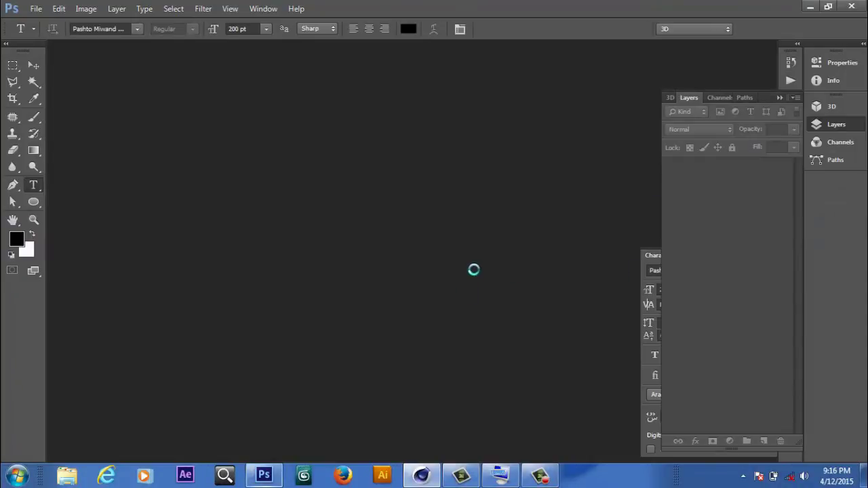
- Create a new white 1920 × 1080 pixel document at 100 pixels/inch with its grid hidden
left_click(34, 8)
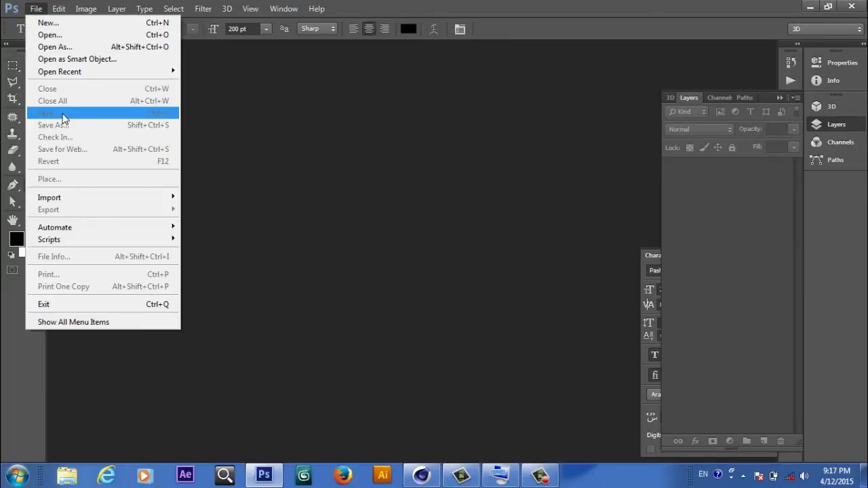
left_click(58, 24)
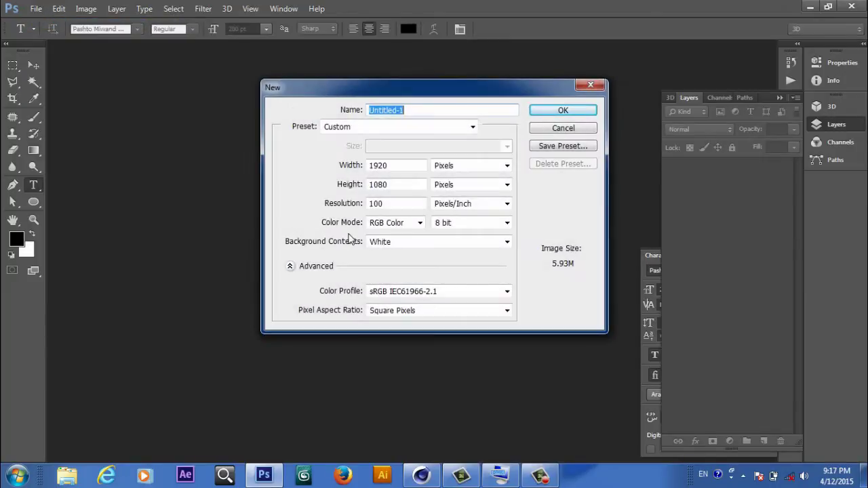
left_click(562, 112)
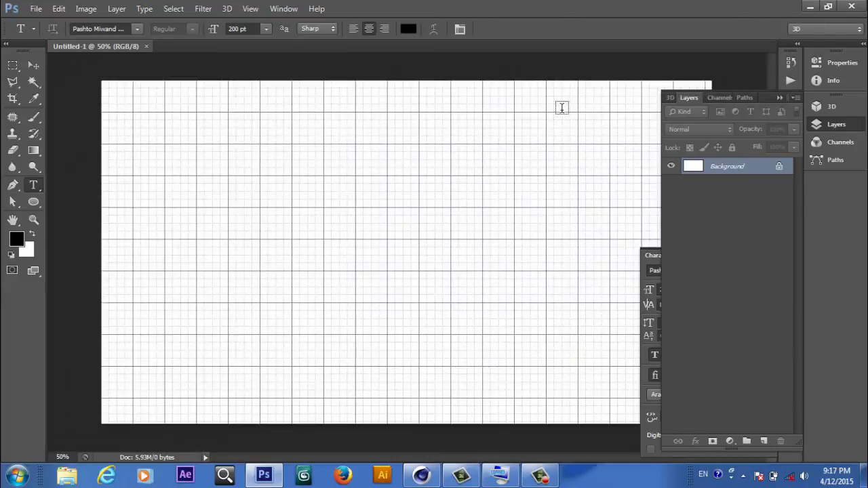
key("ctrl+apostrophe")
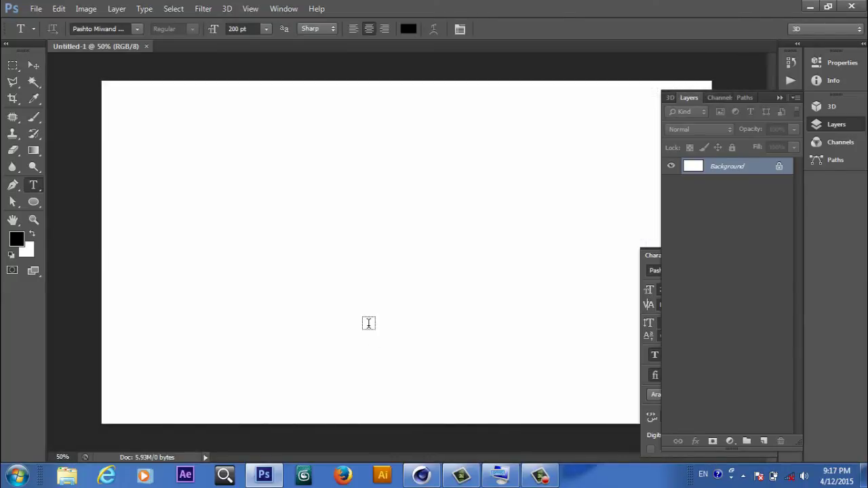
- Try the text "hjdfsa" on the canvas and discard it
left_click(422, 223)
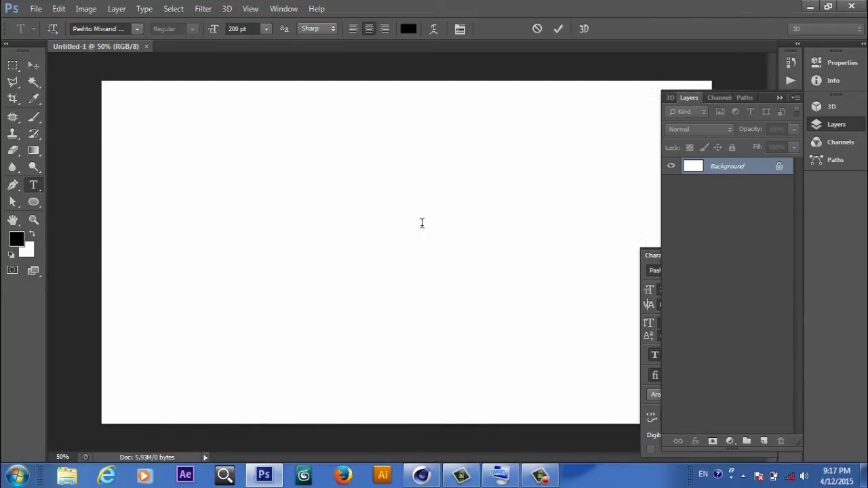
type("hjdfsa")
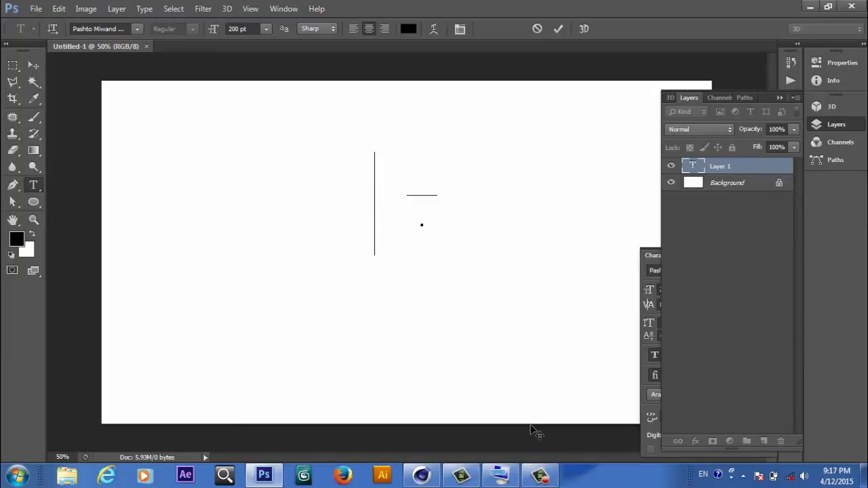
left_click(538, 29)
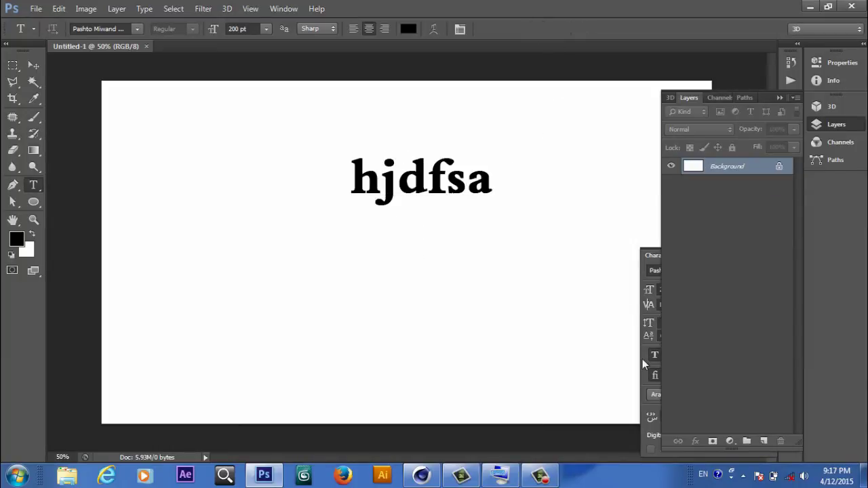
- Switch the input language to Pashto, try the text "لایپسش" on the canvas, and delete its layer
left_click(705, 475)
left_click(729, 439)
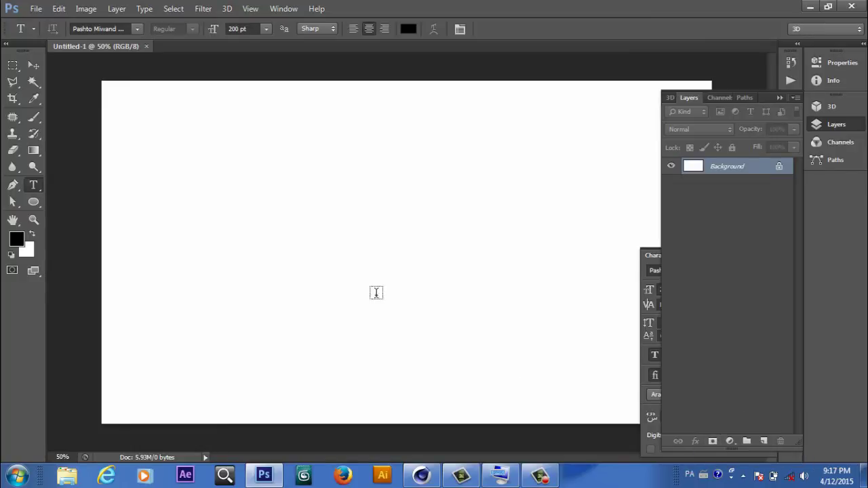
left_click(385, 239)
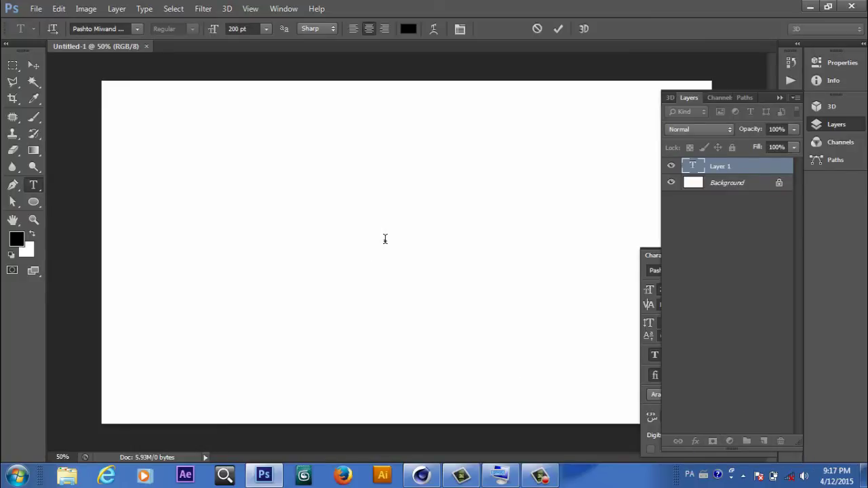
type("لایپسش")
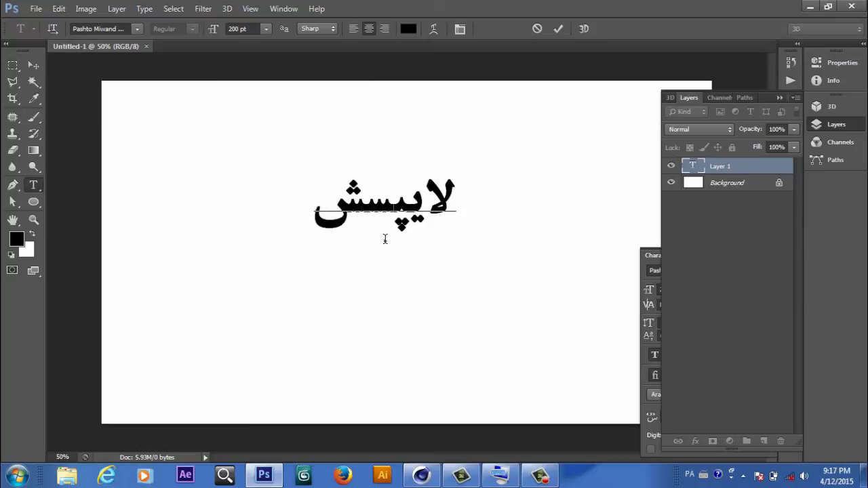
left_click_drag(454, 199, 277, 203)
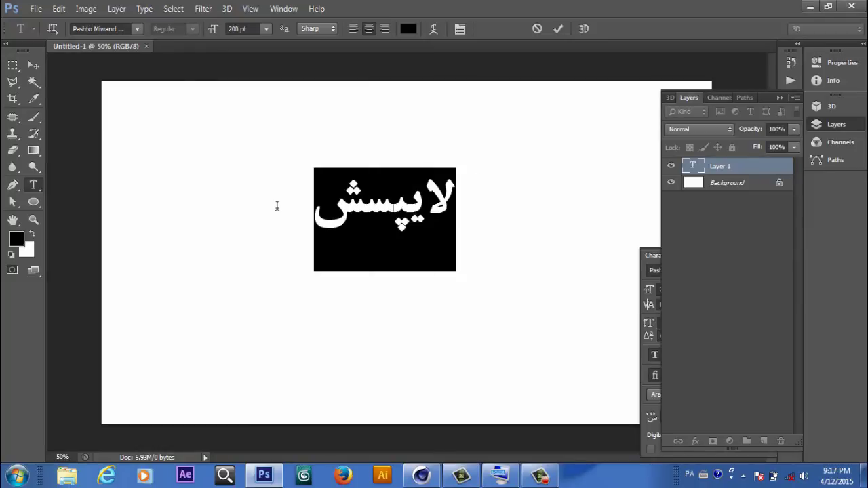
left_click(558, 30)
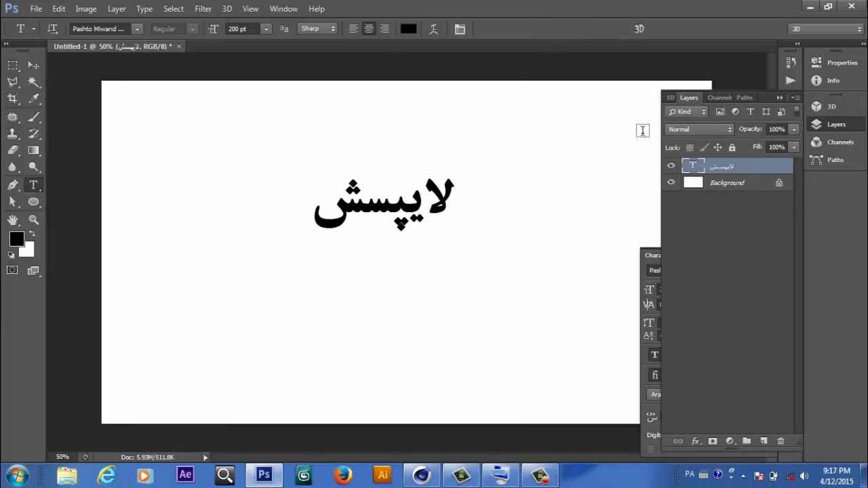
key("Delete")
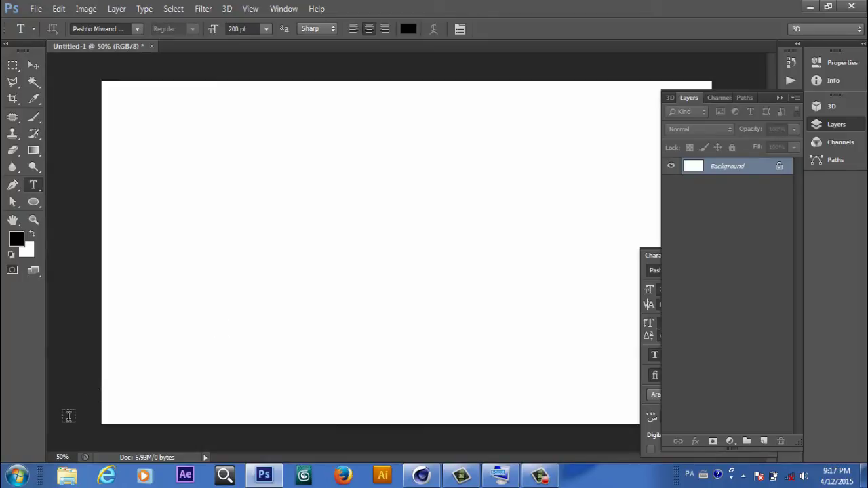
- Launch the Windows On-Screen Keyboard from the Ease of Access accessories
left_click(16, 478)
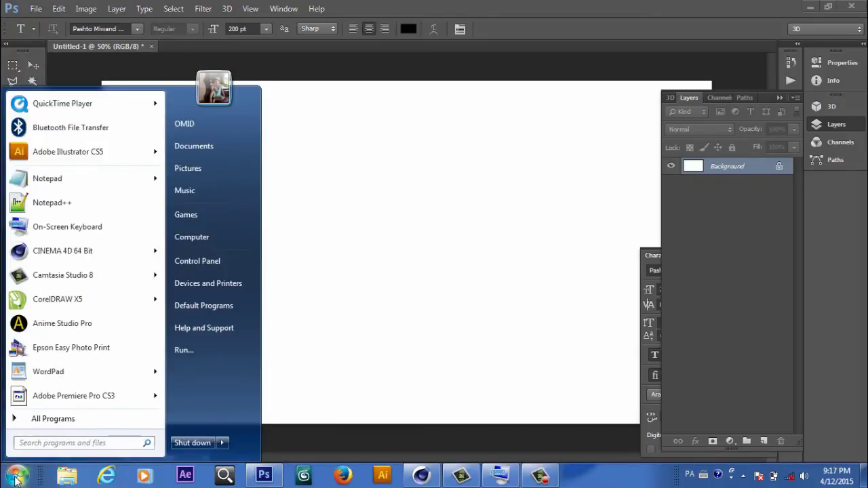
left_click(38, 419)
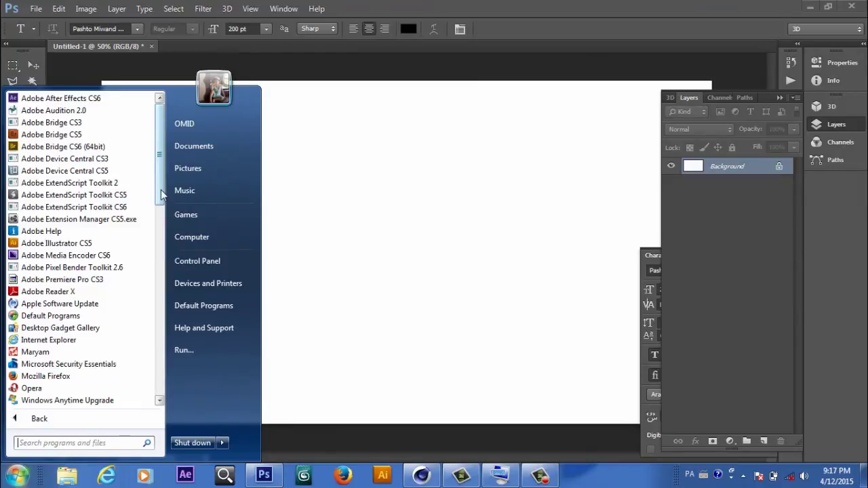
left_click_drag(161, 196, 156, 292)
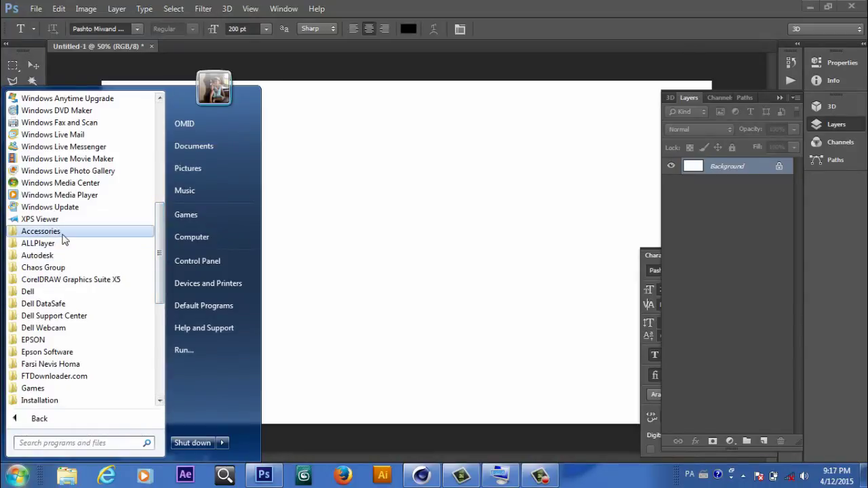
left_click(62, 235)
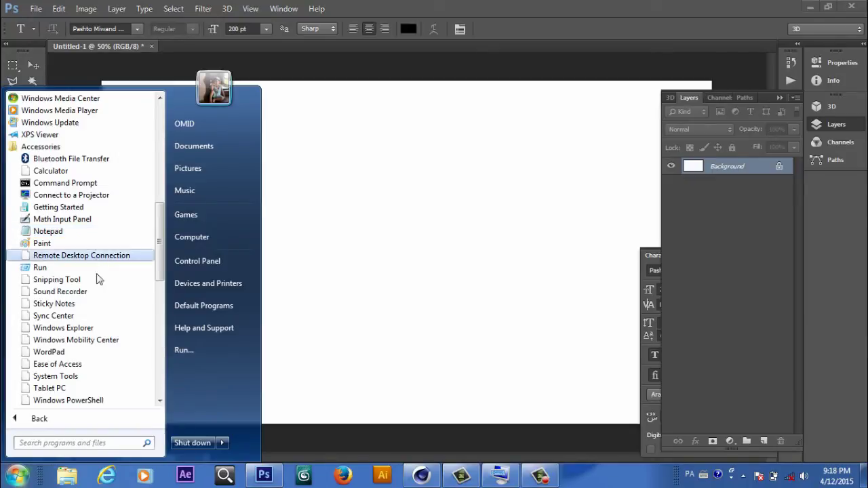
left_click_drag(161, 274, 162, 292)
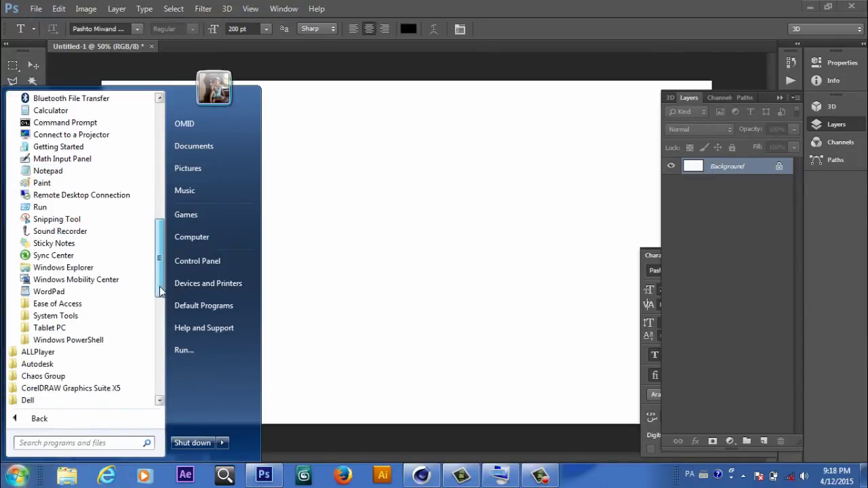
left_click(103, 308)
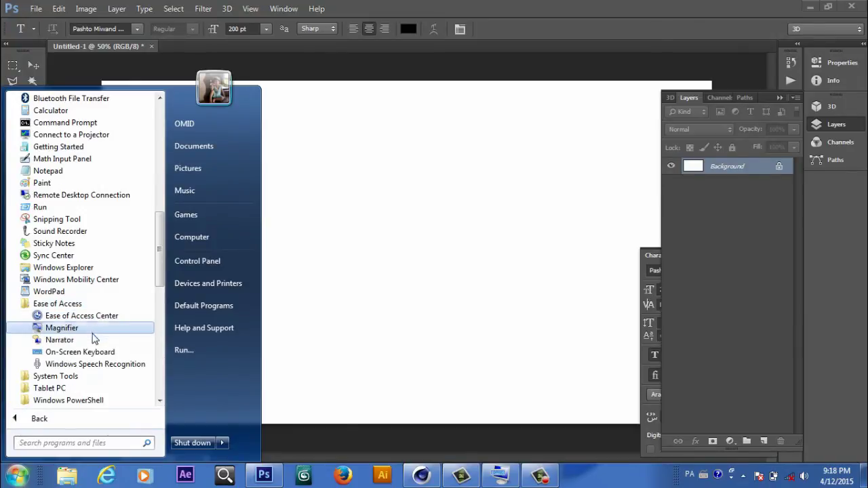
left_click(91, 354)
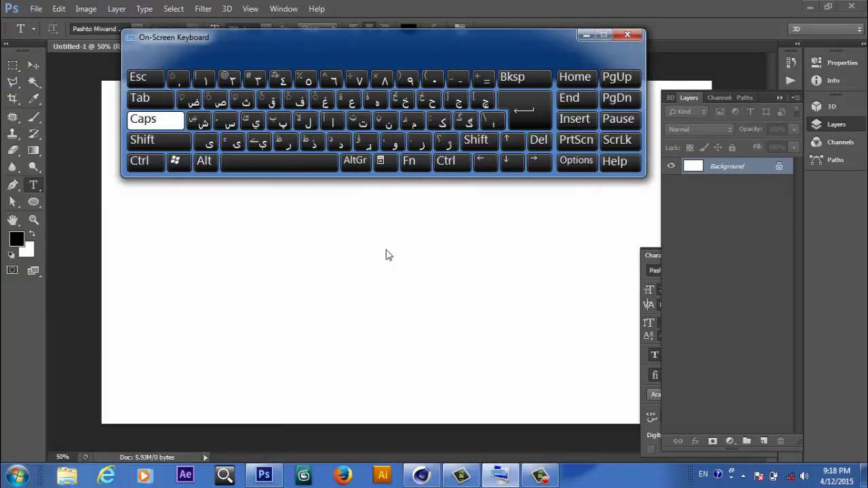
- Start a new text layer near the canvas centre and enter "سهاک اک" with the on-screen keyboard
left_click(34, 187)
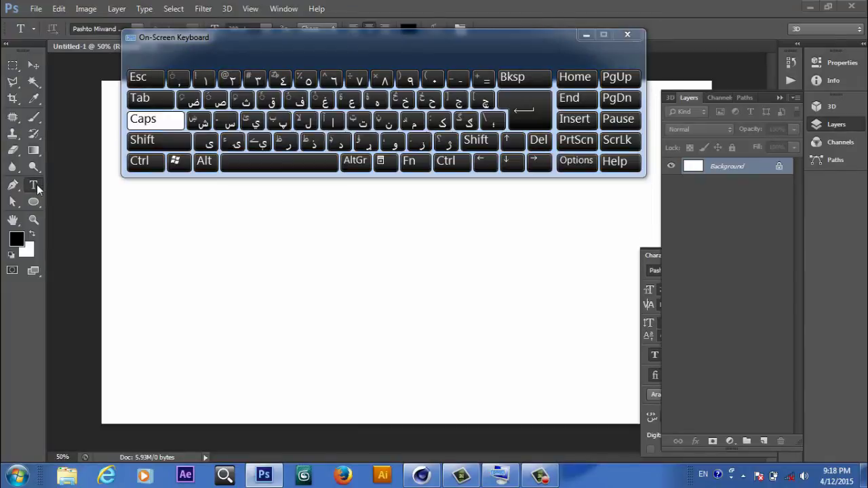
left_click(354, 260)
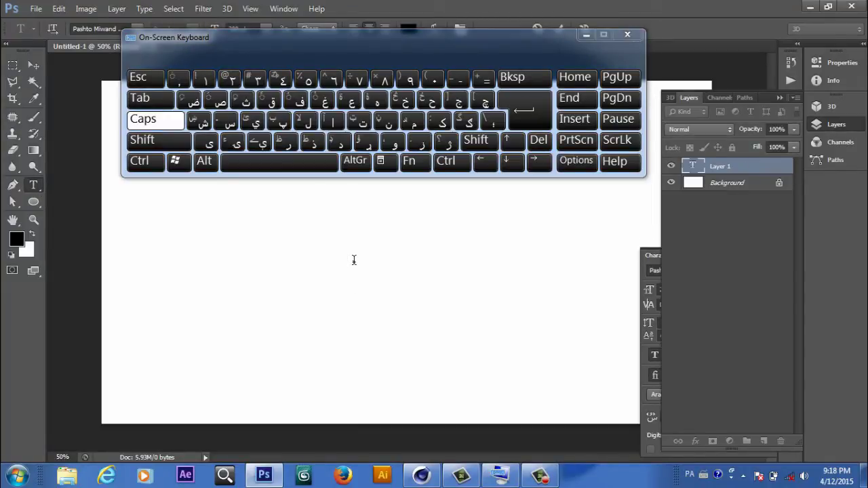
left_click(226, 123)
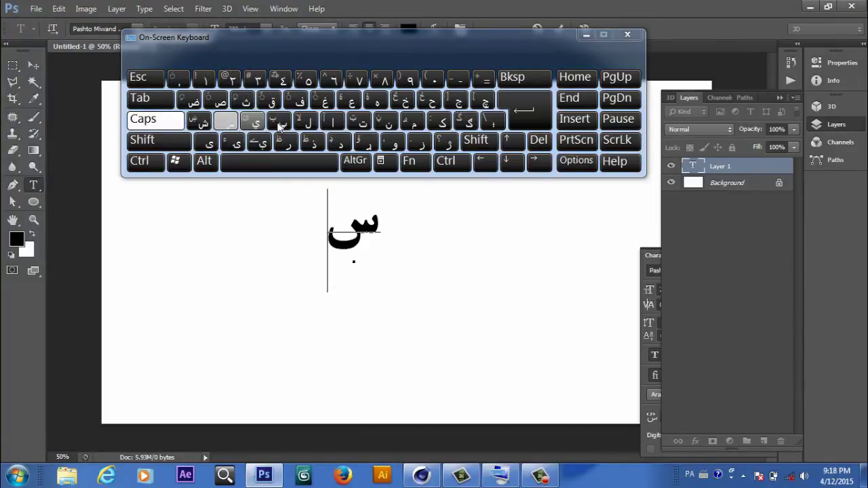
left_click(377, 100)
left_click(333, 120)
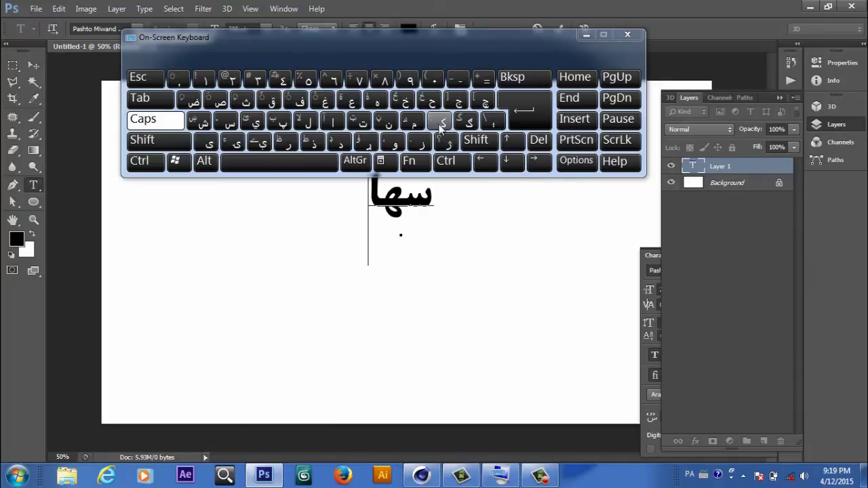
left_click(441, 127)
left_click(300, 165)
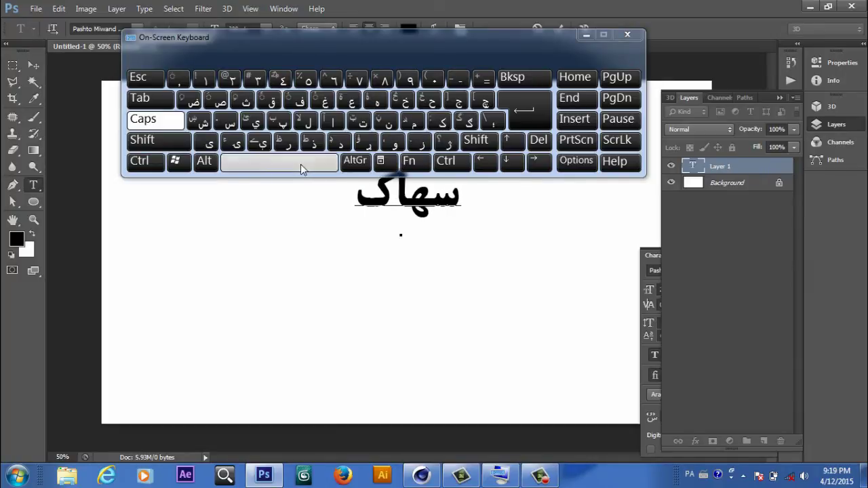
left_click(333, 122)
left_click(441, 123)
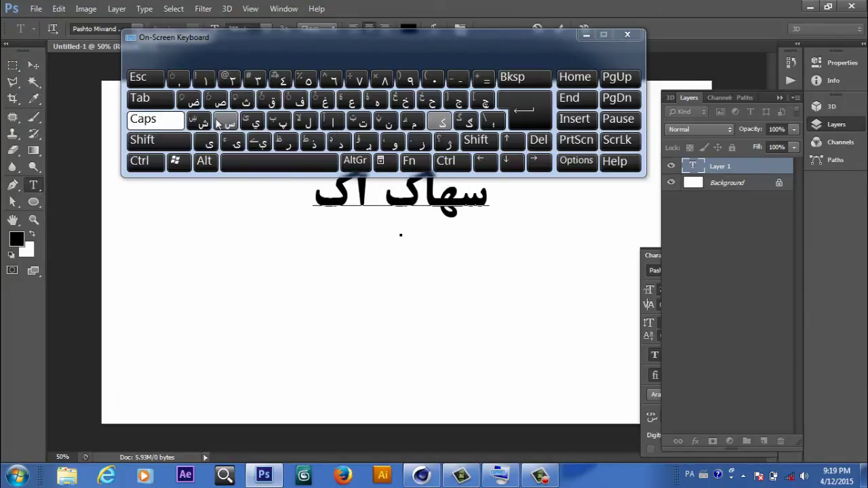
left_click(253, 145)
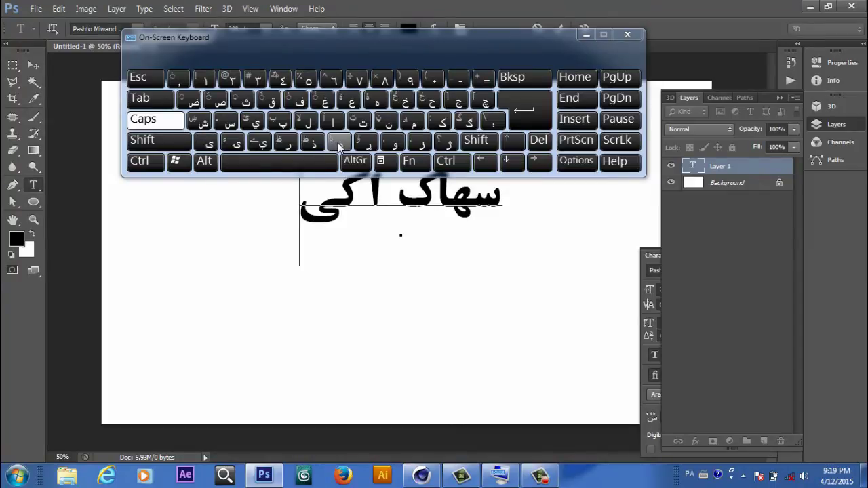
left_click(339, 145, "shift")
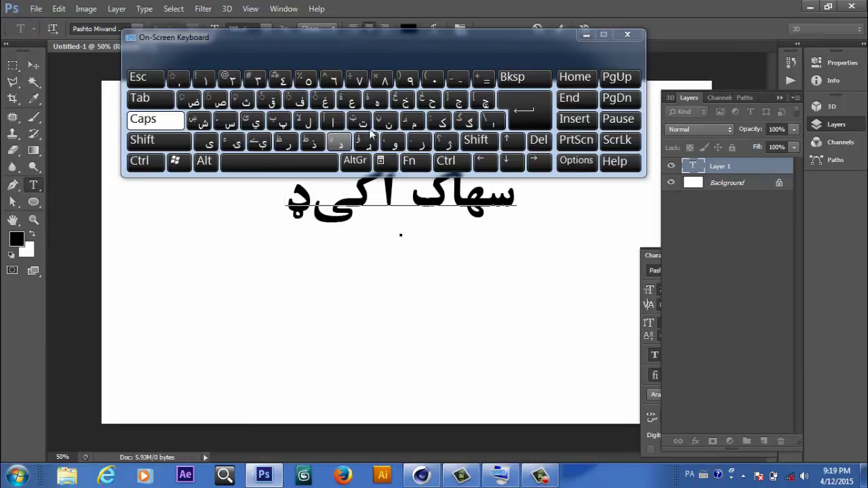
left_click(516, 79)
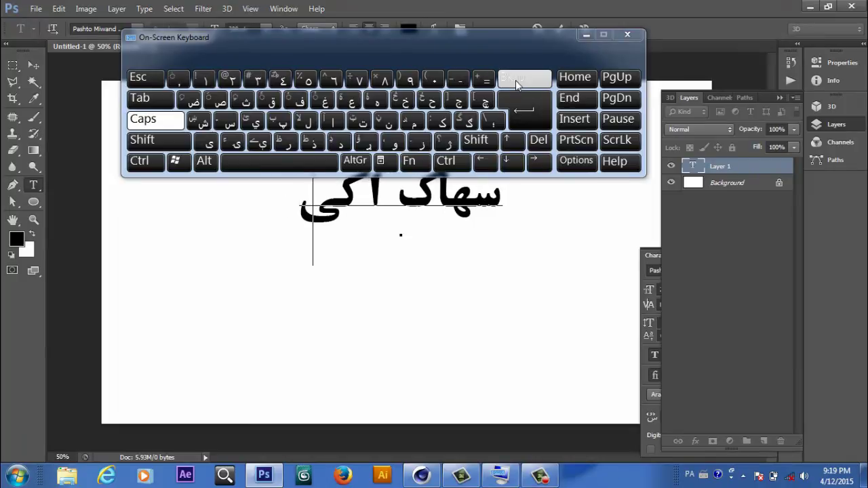
left_click(516, 79)
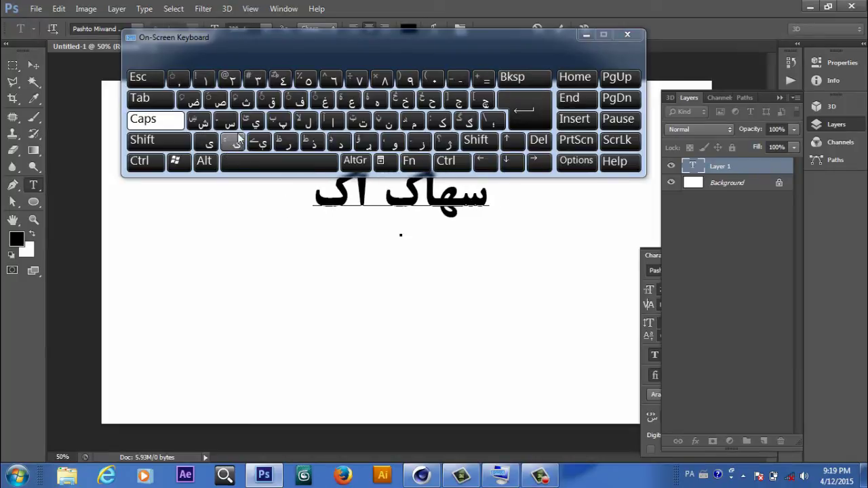
- Complete the text as "سهاک اکيډمي" with the on-screen keyboard, minimise the keyboard, and commit the text
left_click(256, 127)
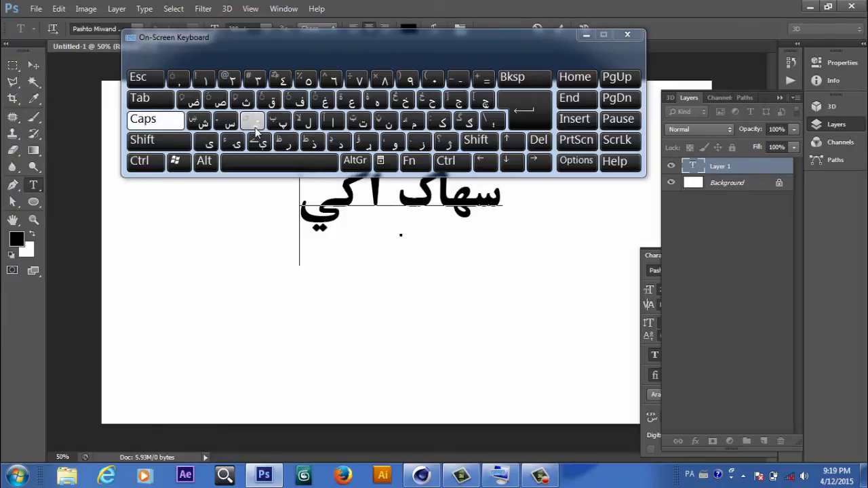
left_click(341, 144)
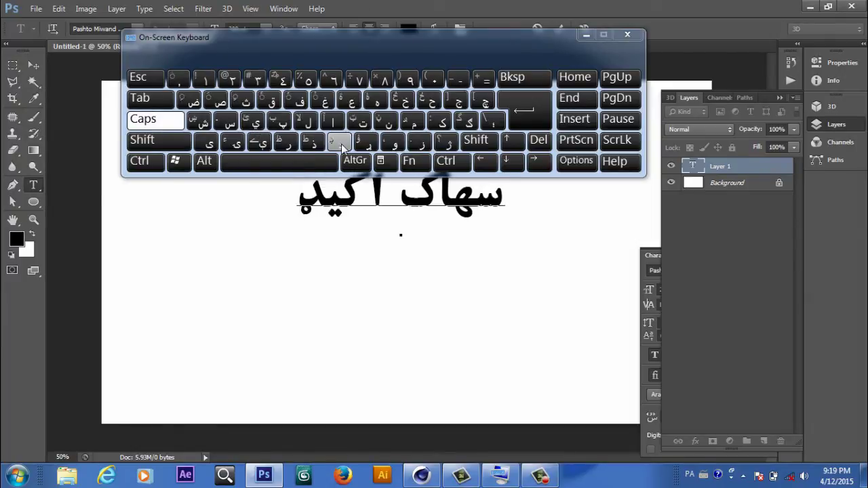
left_click(412, 123)
left_click(253, 126)
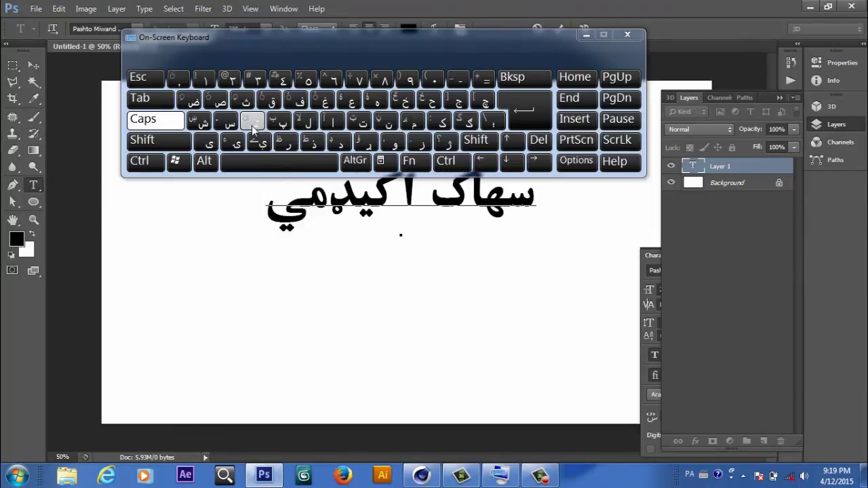
left_click(586, 37)
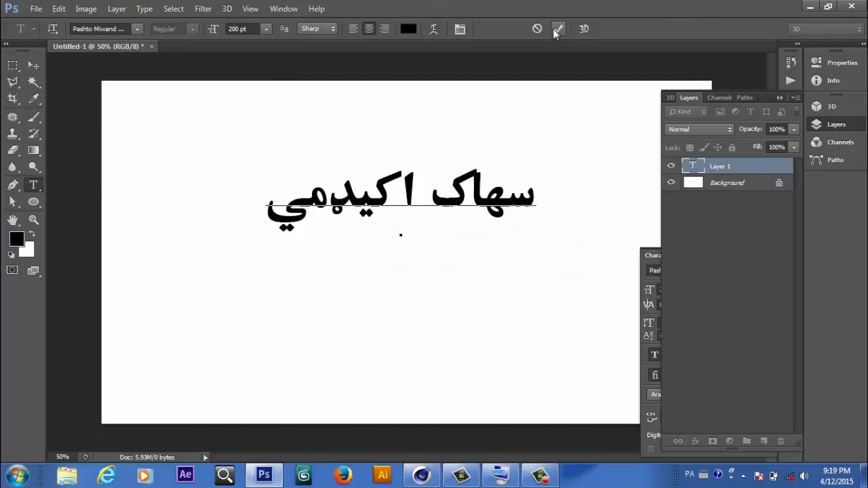
left_click(555, 28)
- Move the Pashto text down to the middle of the canvas and collapse the Layers panel
left_click(33, 65)
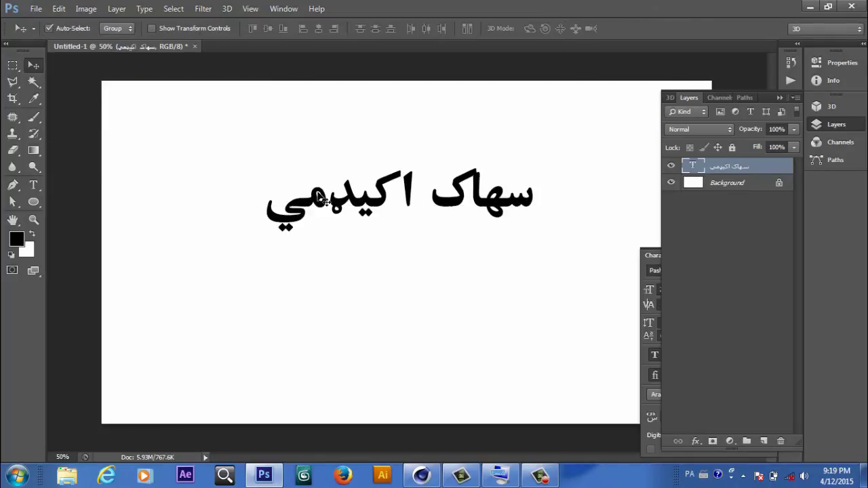
left_click_drag(384, 205, 393, 239)
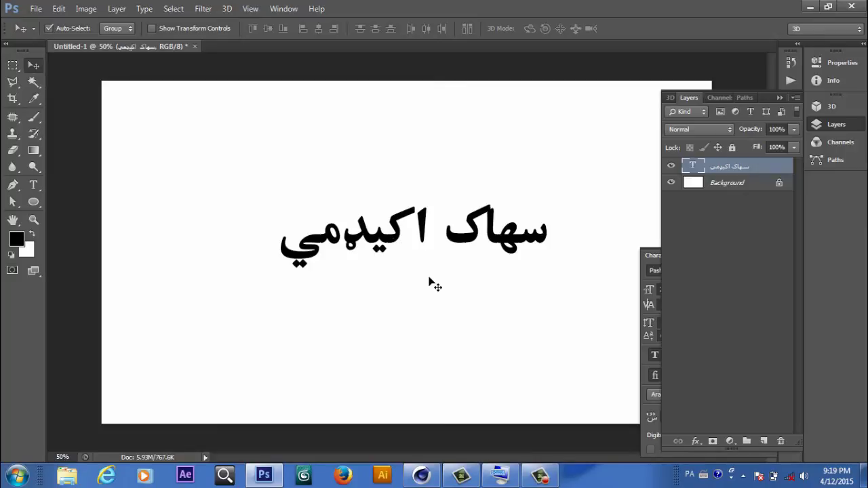
left_click(782, 98)
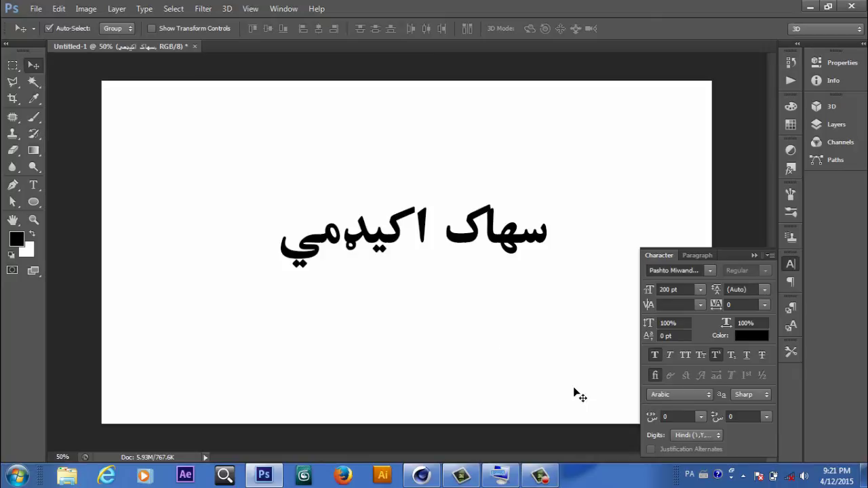
left_click(541, 476)
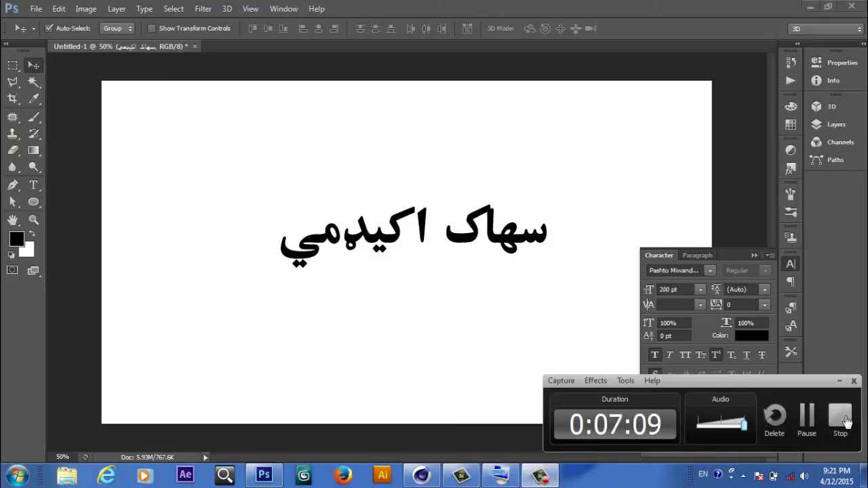